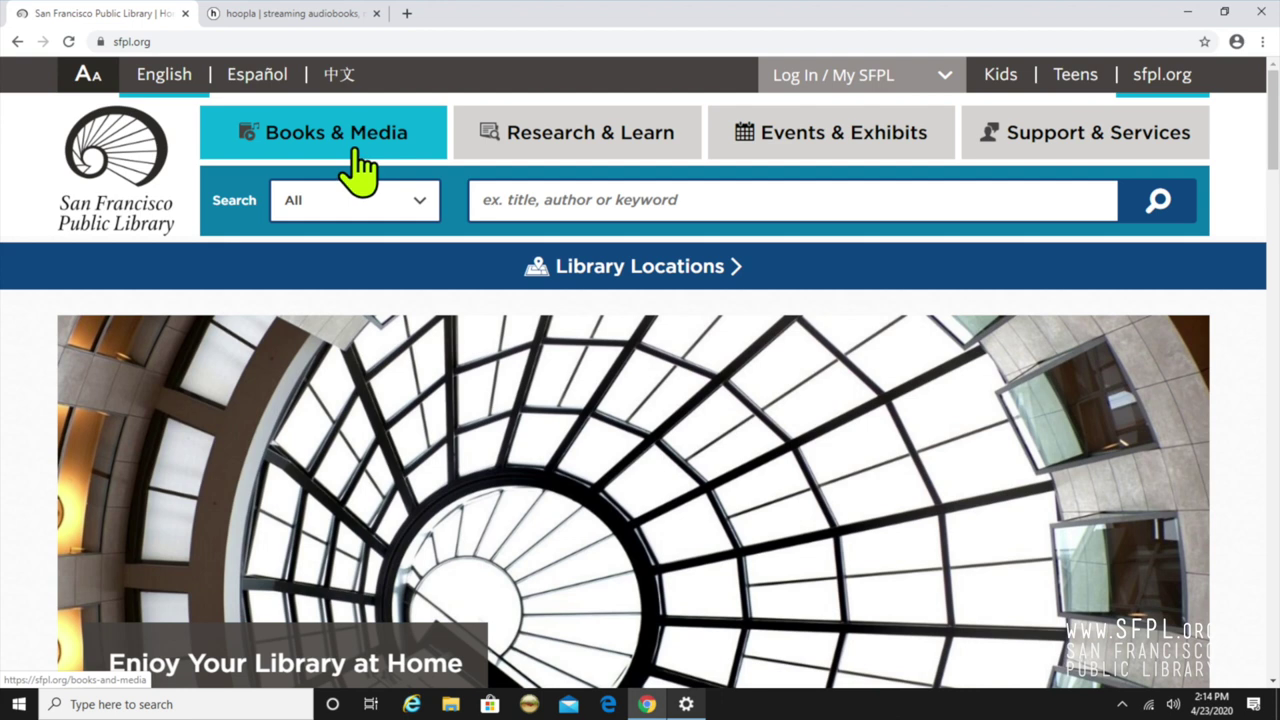
# Bring up the San Francisco Public Library homepage at sfpl.org beside the hoopla tab
pyautogui.moveTo(357, 171)
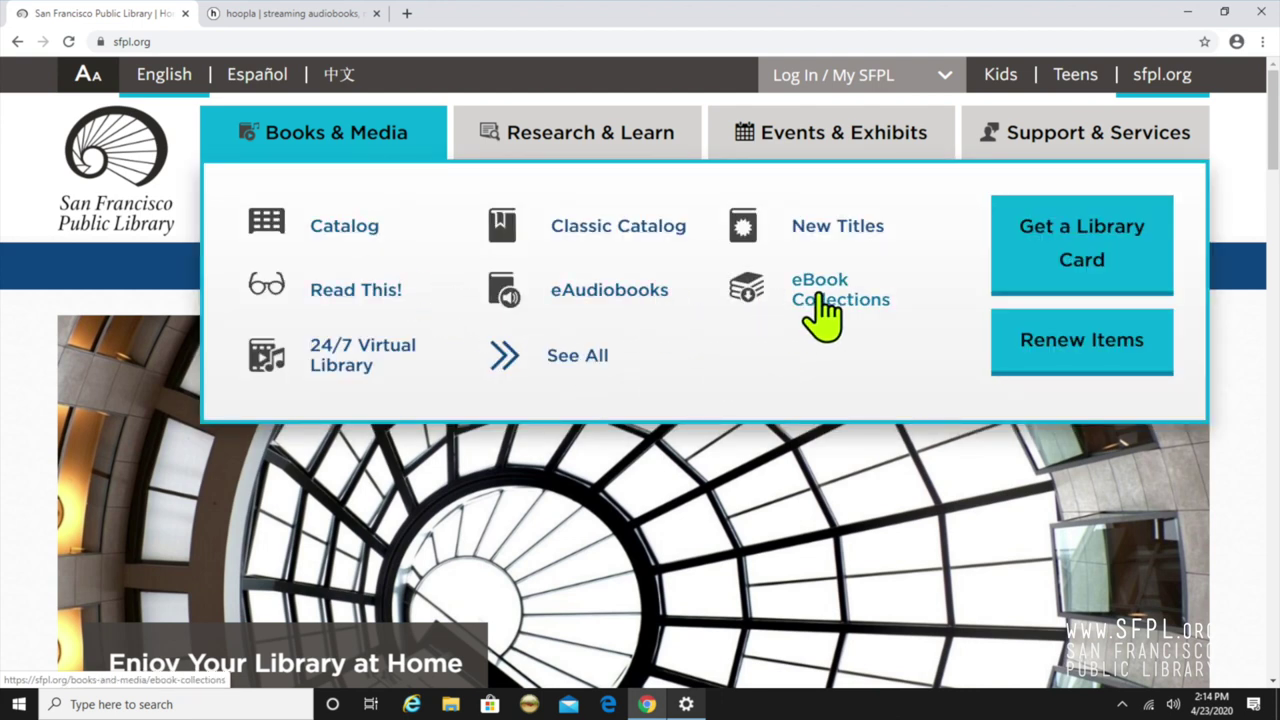
# Go from SFPL's eBook Collections page to the Hoopla Digital eBooks & eAudiobooks site
pyautogui.click(830, 310)
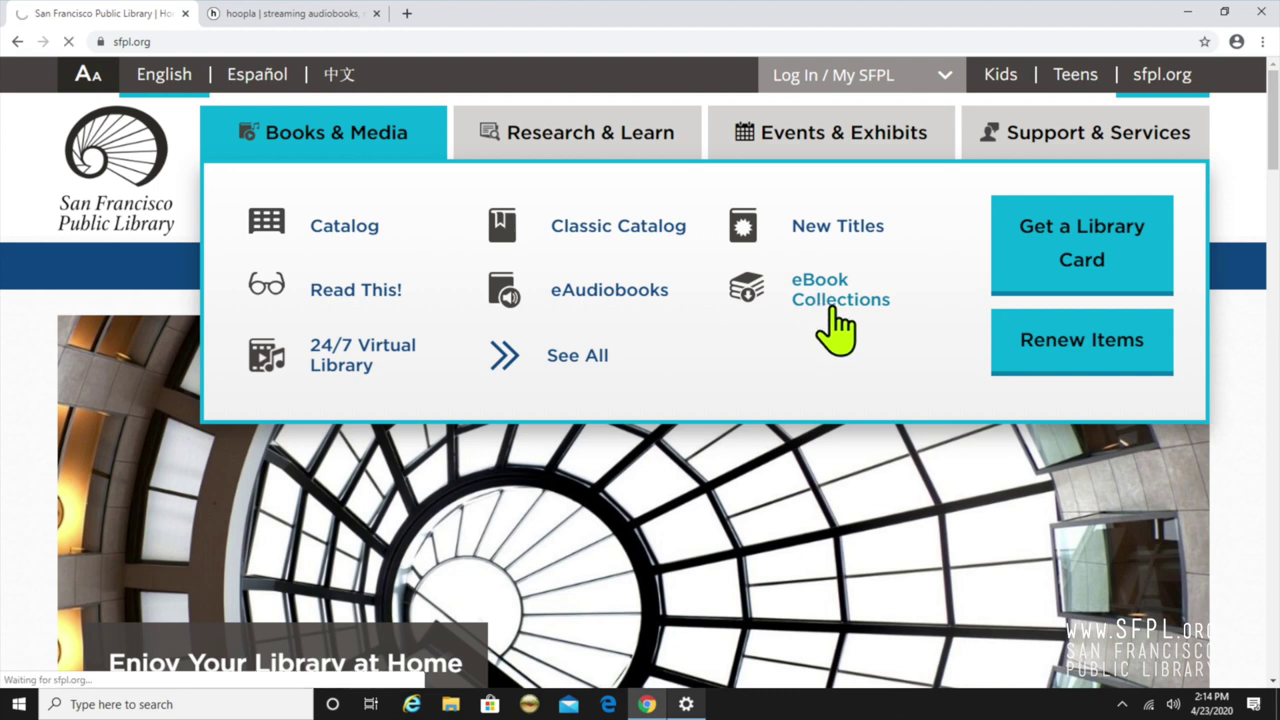
pyautogui.scroll(-2, 726, 372)
pyautogui.scroll(-5, 726, 372)
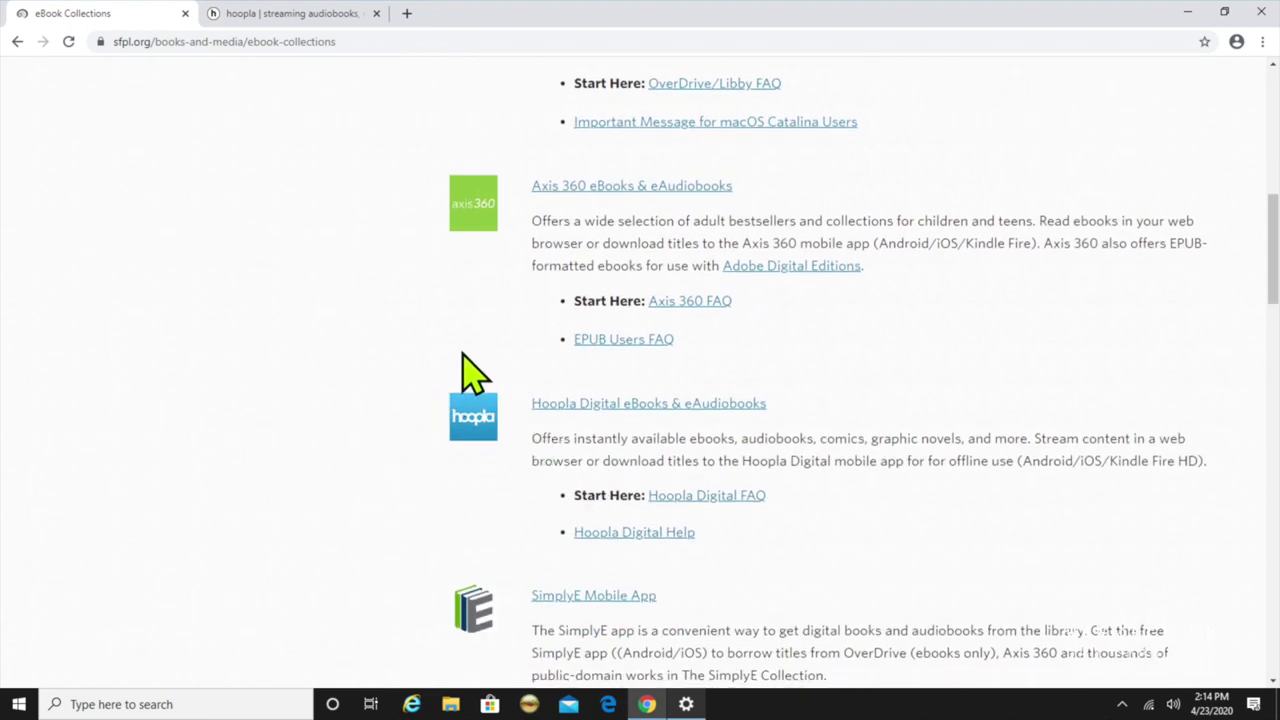
pyautogui.click(602, 404)
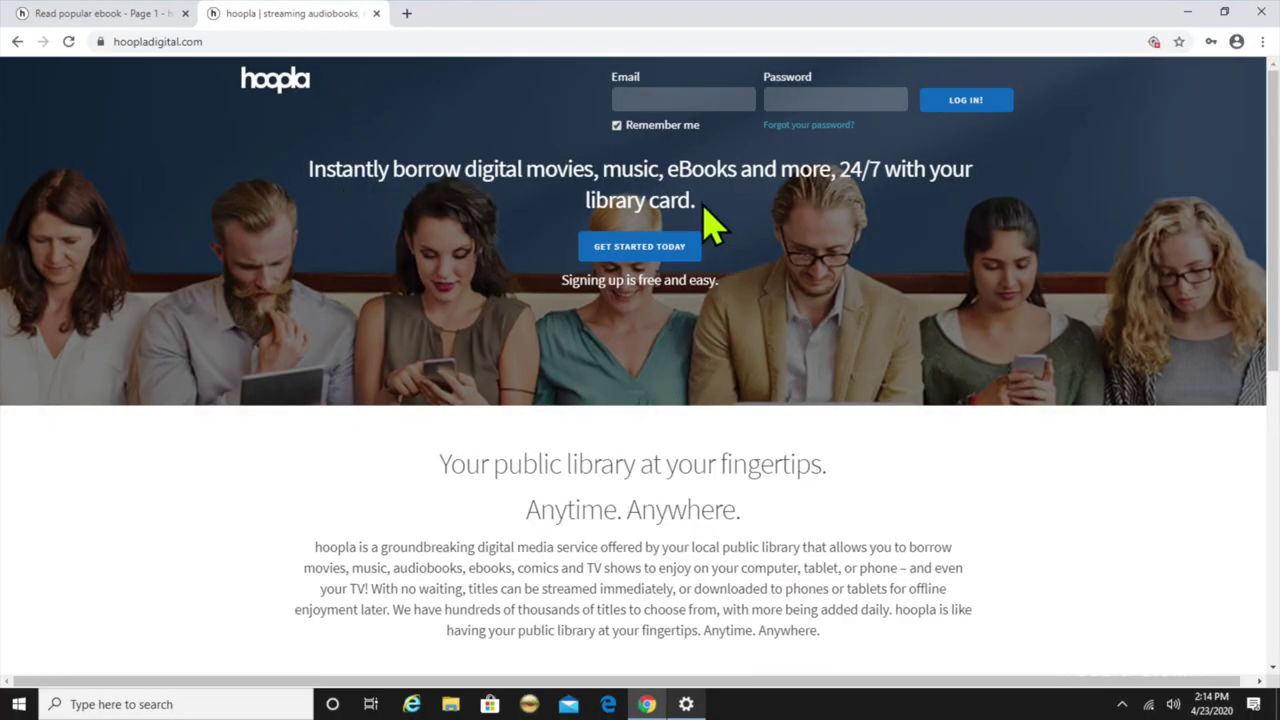
# Start sign-up and fill in the account email, password and both confirmation fields
pyautogui.click(642, 246)
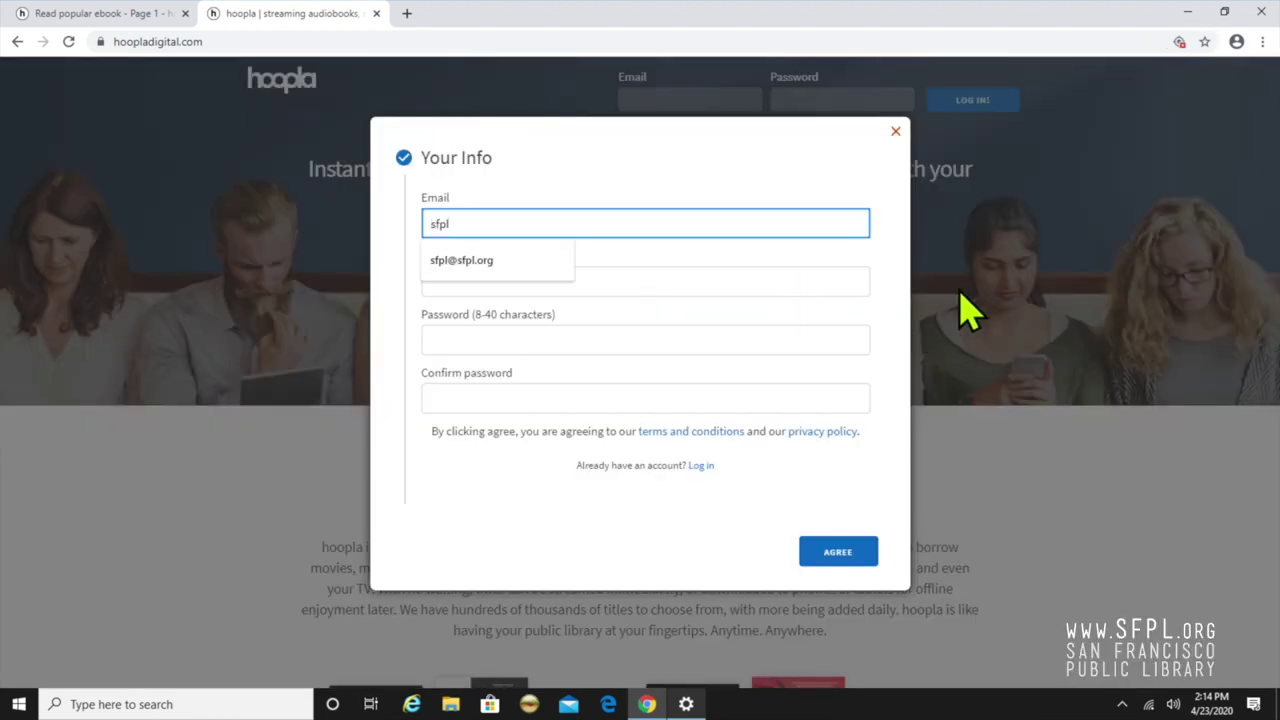
pyautogui.press('Tab')
pyautogui.press('Tab')
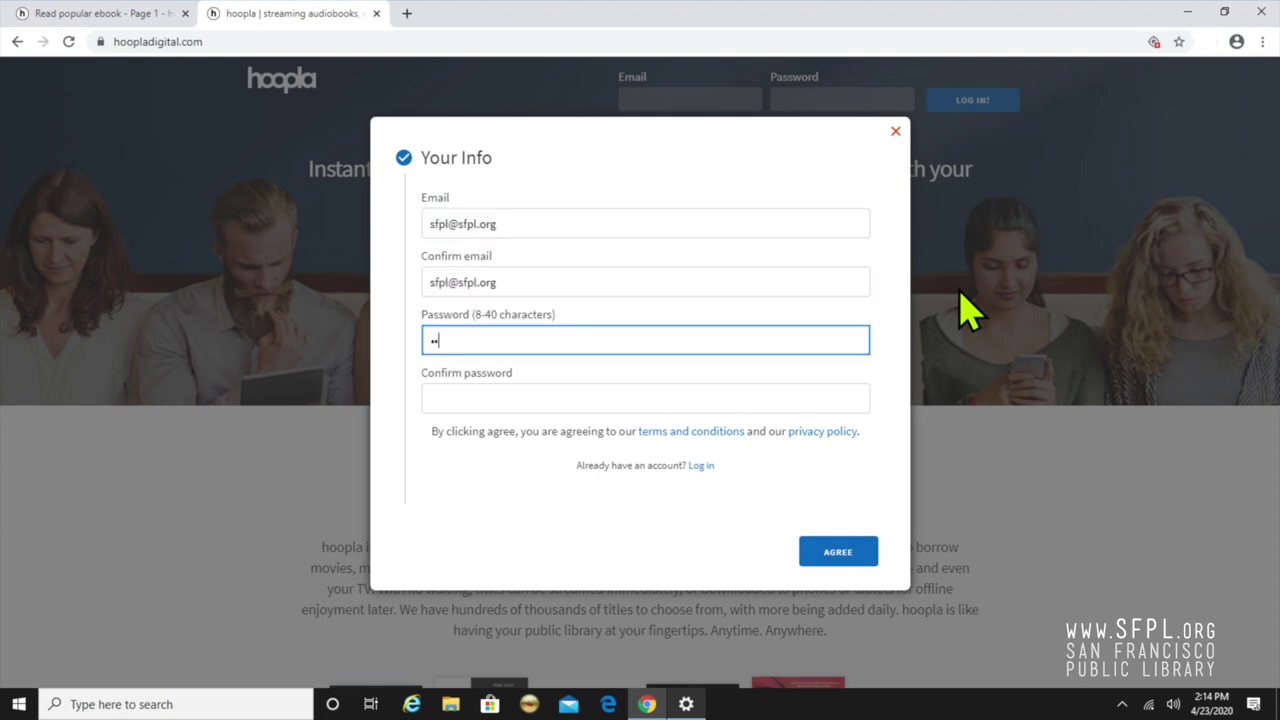
pyautogui.press('Tab')
pyautogui.write('s')
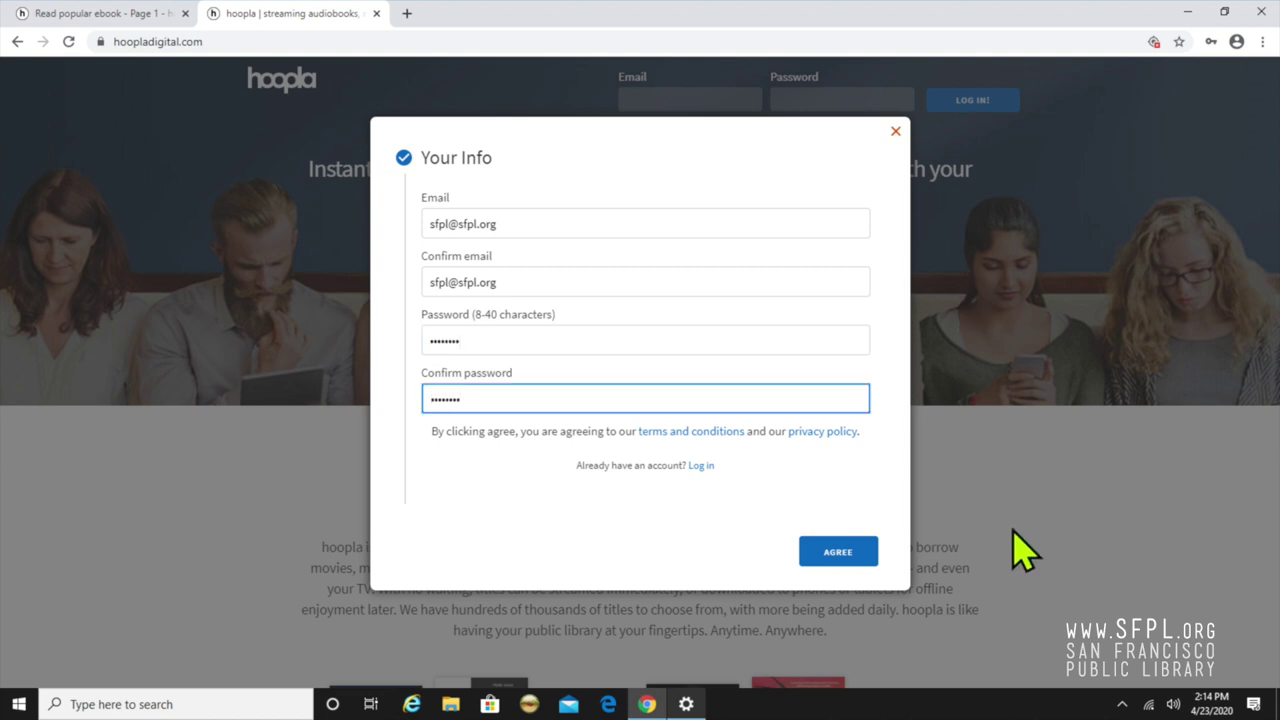
# Agree to the terms and choose San Francisco Public Library as the home library
pyautogui.click(840, 553)
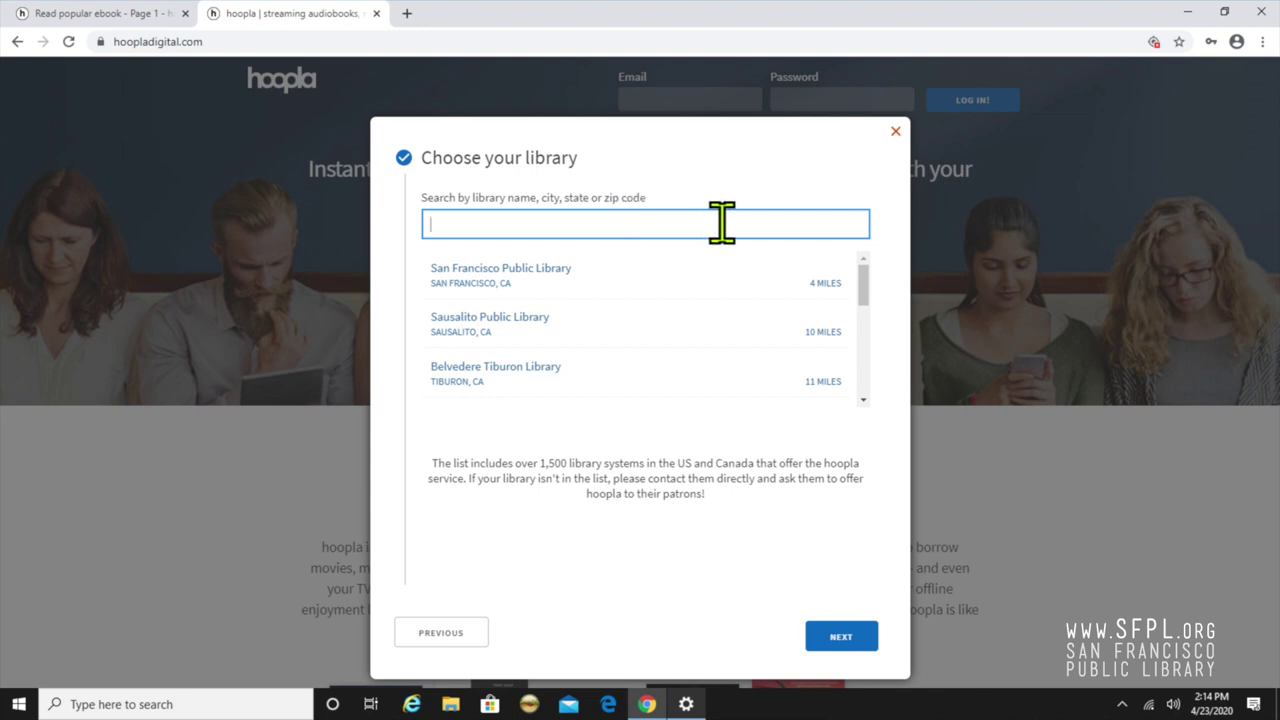
pyautogui.click(782, 285)
pyautogui.click(863, 650)
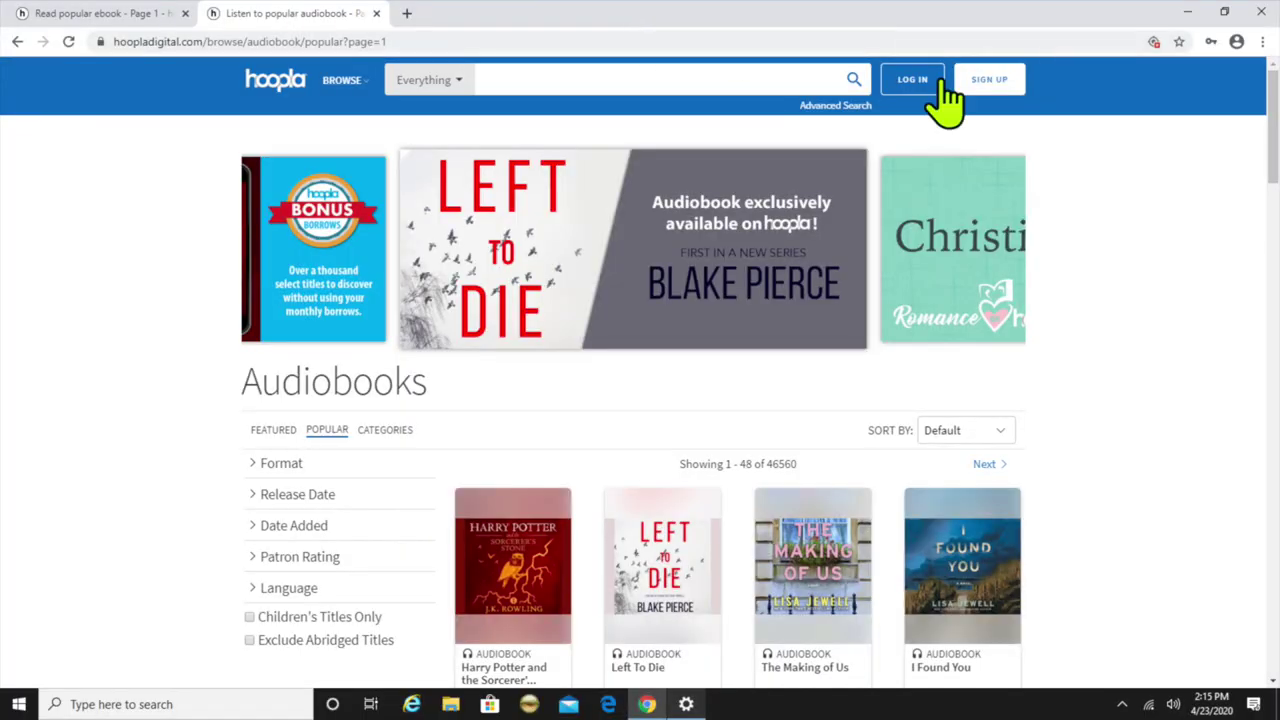
# Sign in to the new hoopla account from the LOG IN button
pyautogui.click(940, 84)
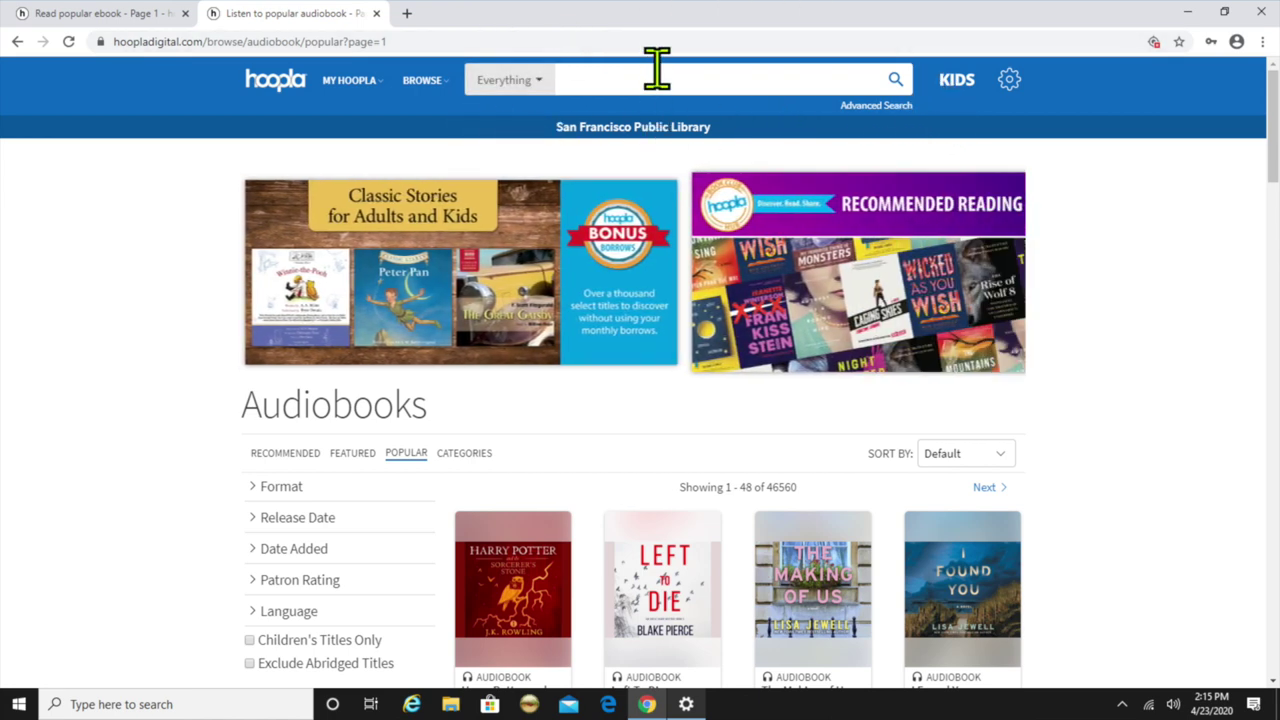
# Search the catalogue for 'New Kid', leaving the category on Everything
pyautogui.click(664, 77)
pyautogui.write('Neqw Kid')
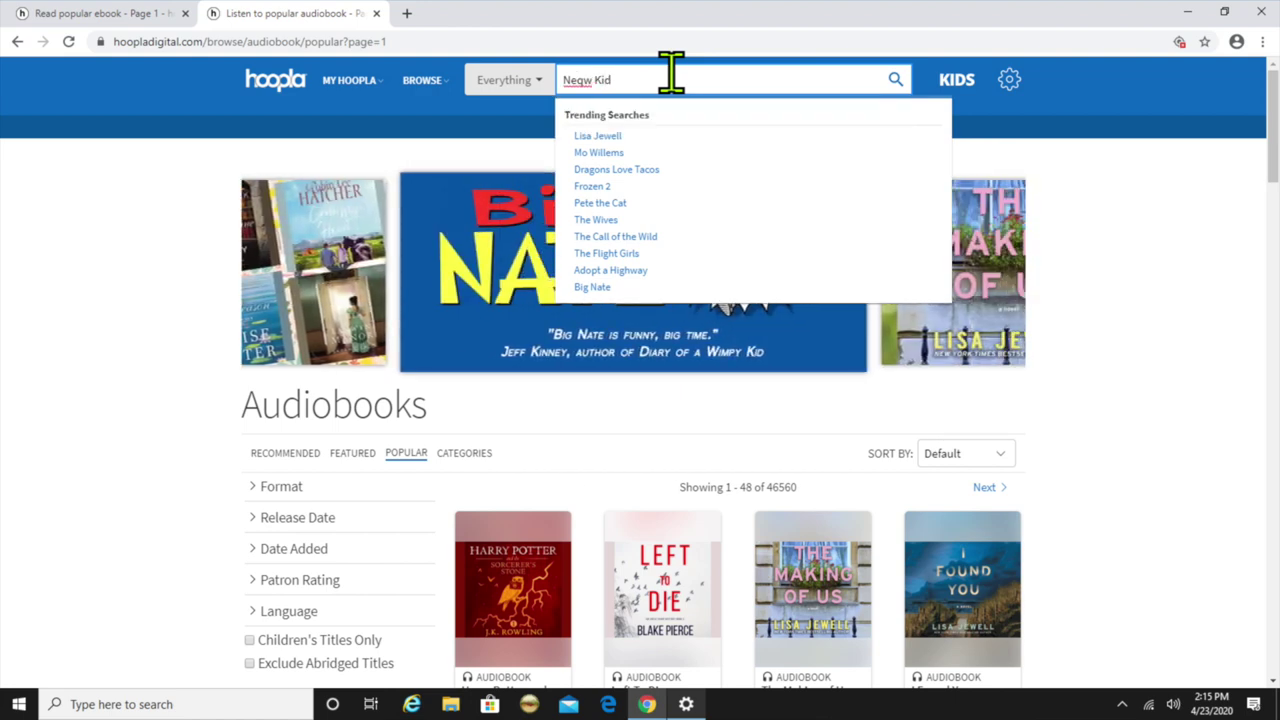
pyautogui.press('BackSpace')
pyautogui.press('BackSpace')
pyautogui.write('w Kid')
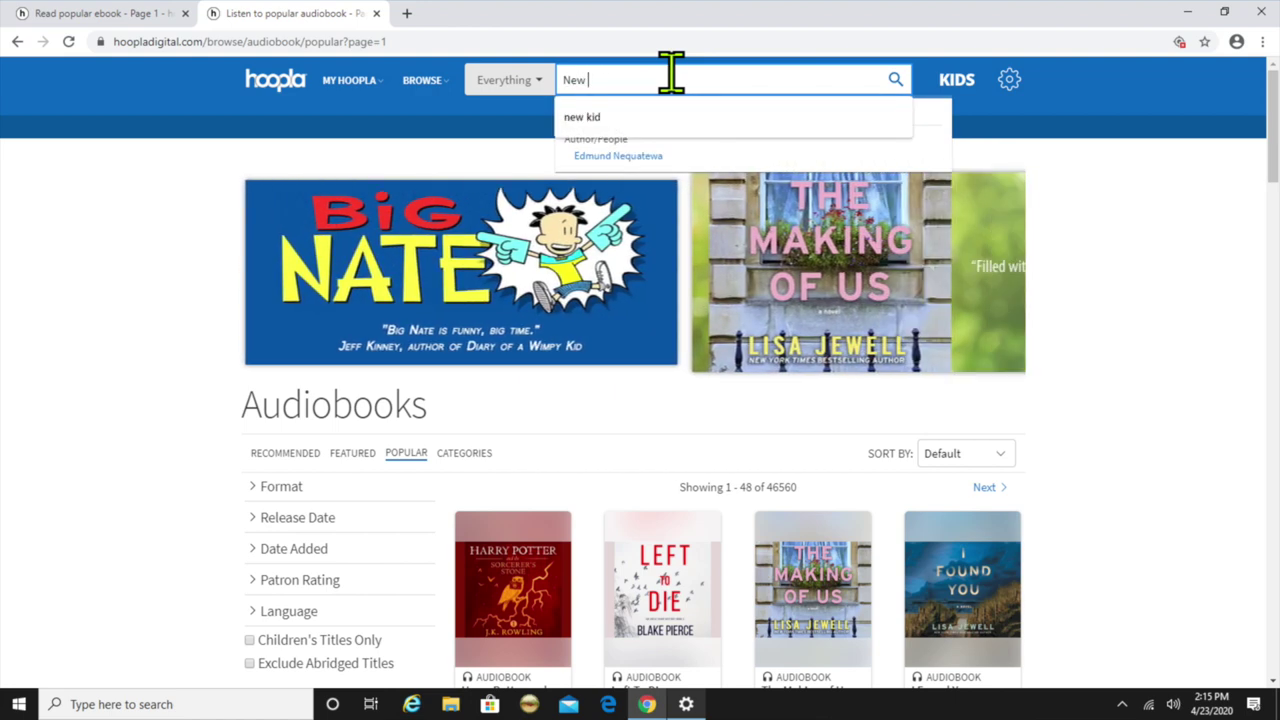
pyautogui.click(525, 95)
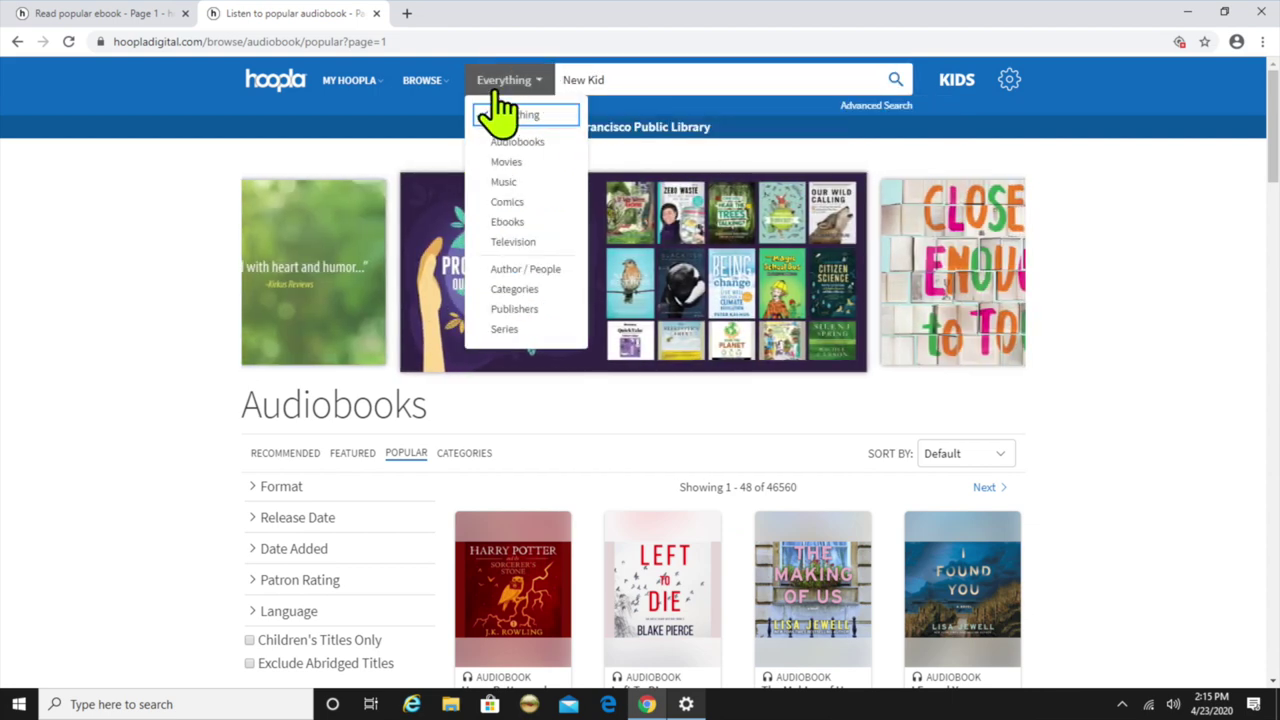
pyautogui.click(500, 117)
pyautogui.click(529, 76)
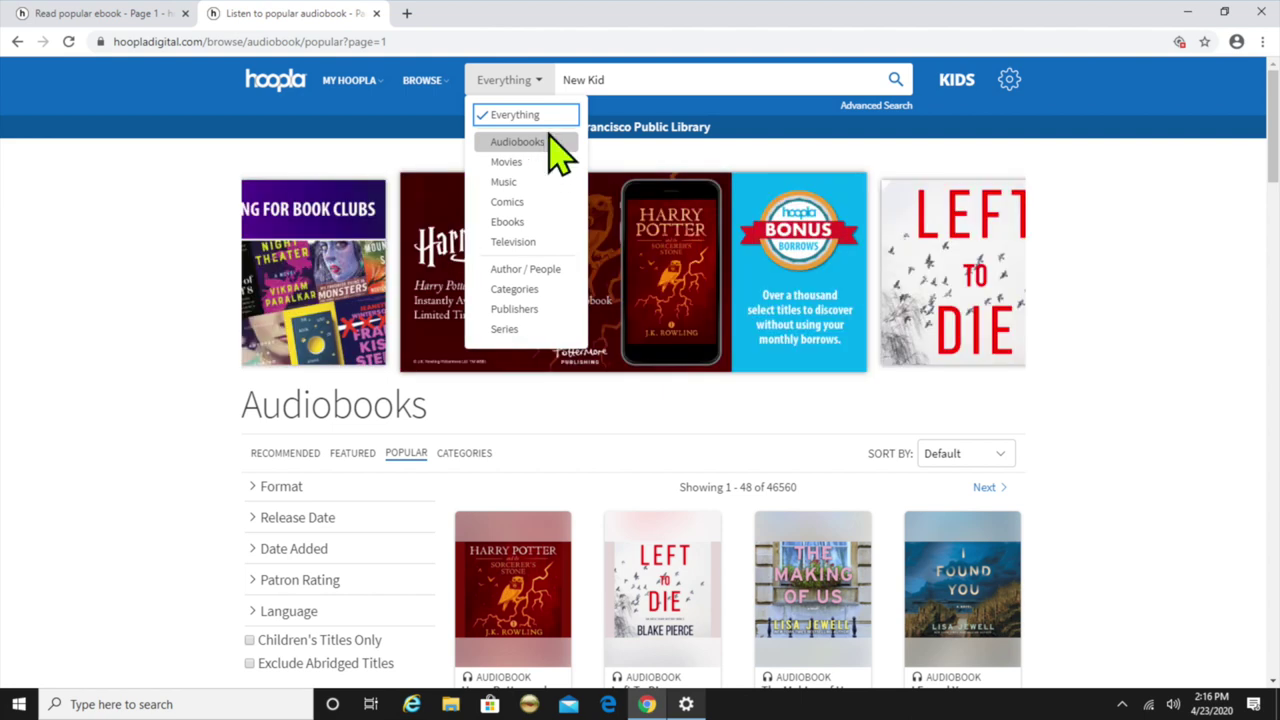
pyautogui.click(654, 77)
pyautogui.press('Return')
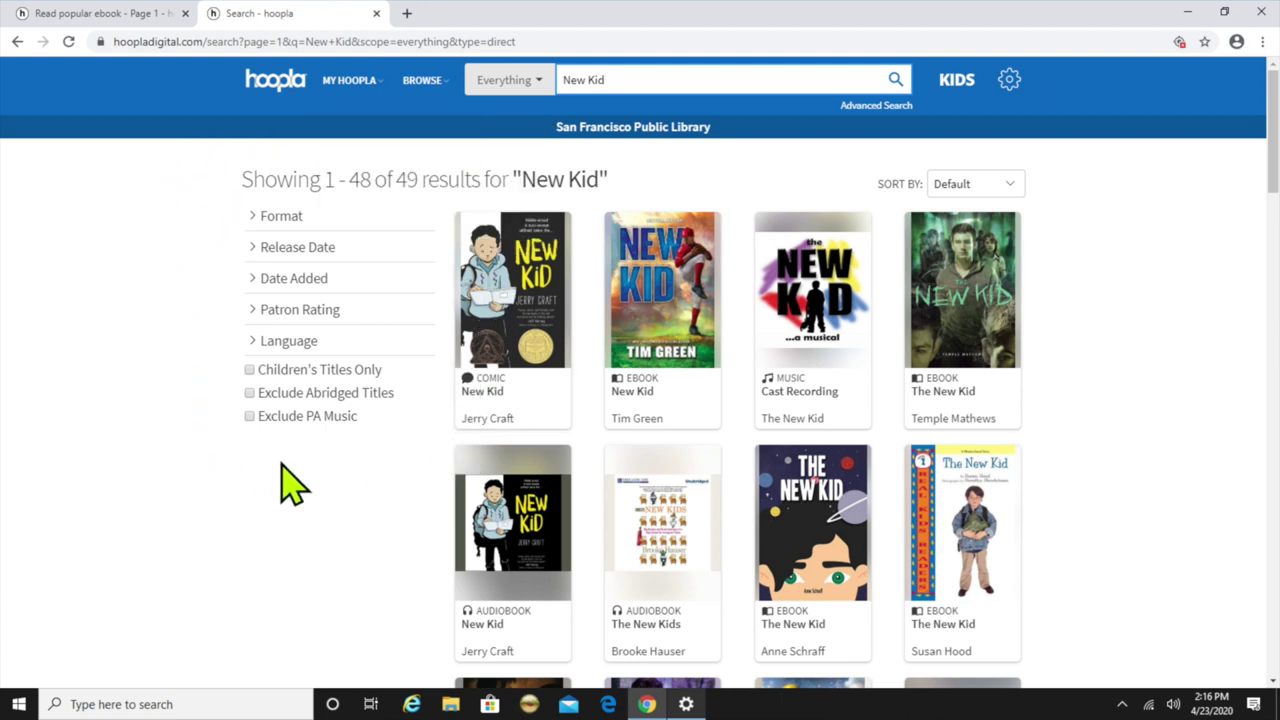
# Filter the New Kid results to Ebooks format, then remove the Format: Ebook chip
pyautogui.click(381, 222)
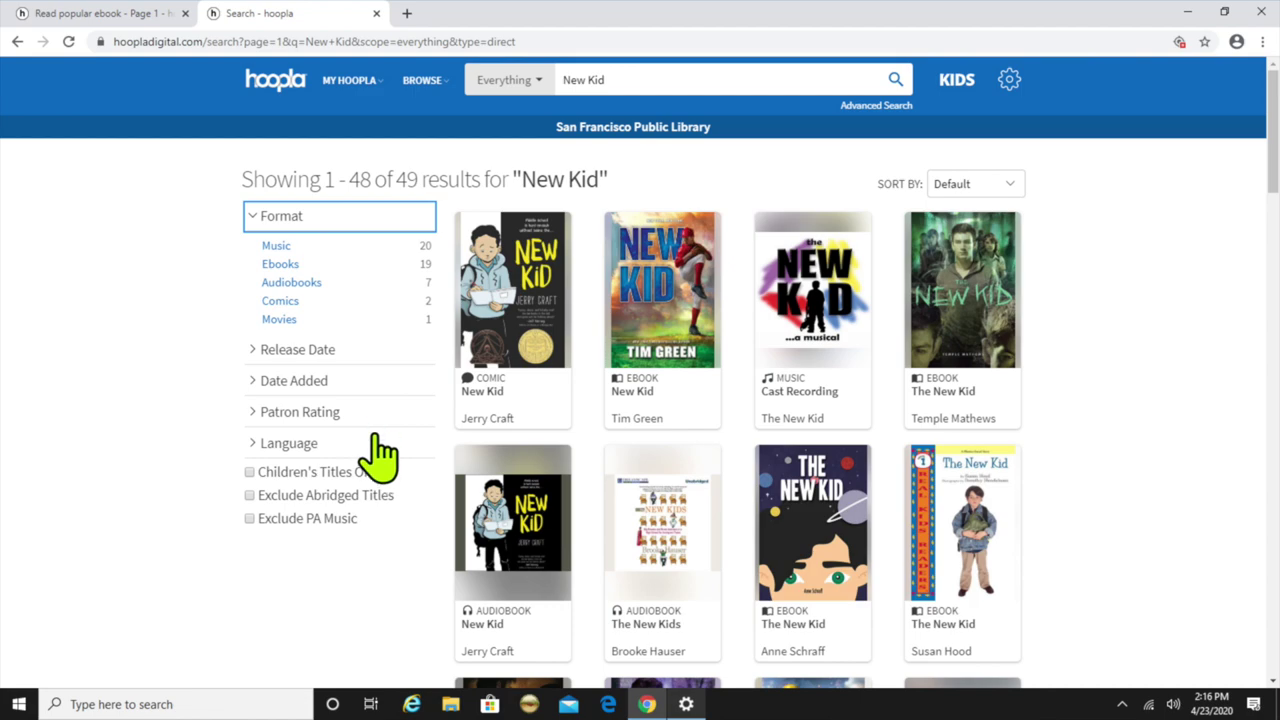
pyautogui.scroll(-1, 677, 342)
pyautogui.scroll(-3, 677, 338)
pyautogui.scroll(4, 580, 337)
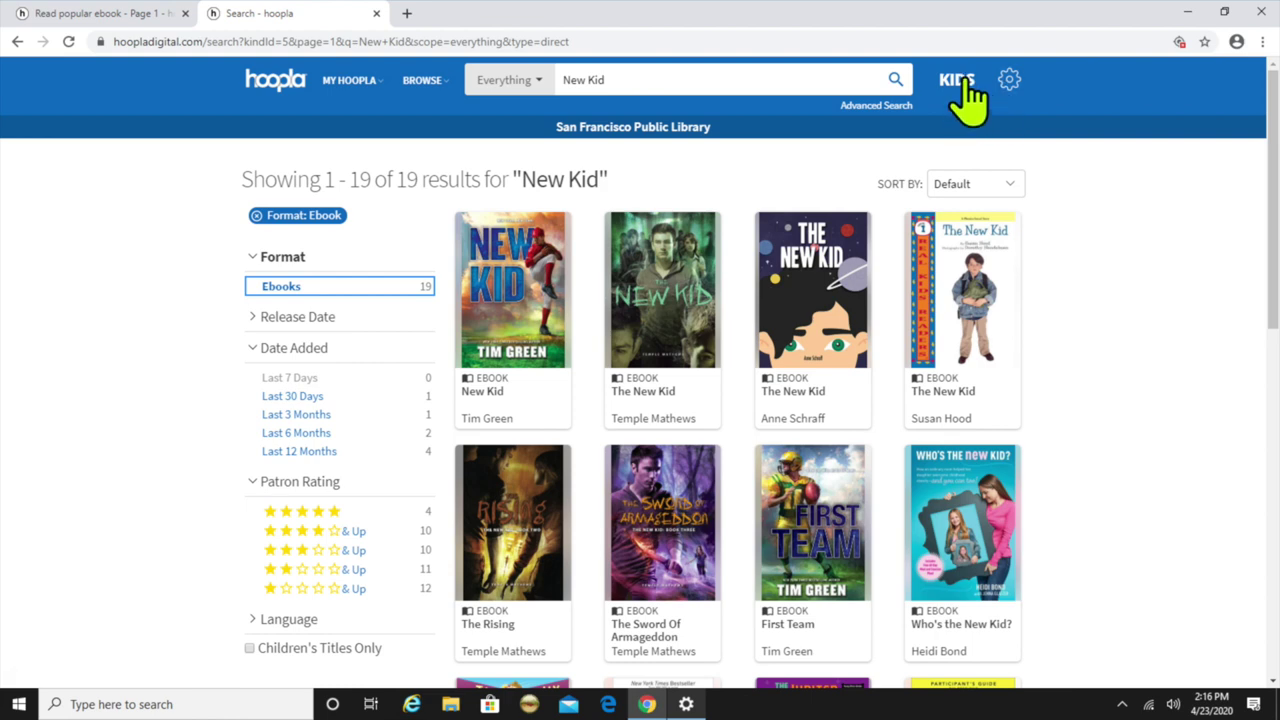
pyautogui.click(256, 215)
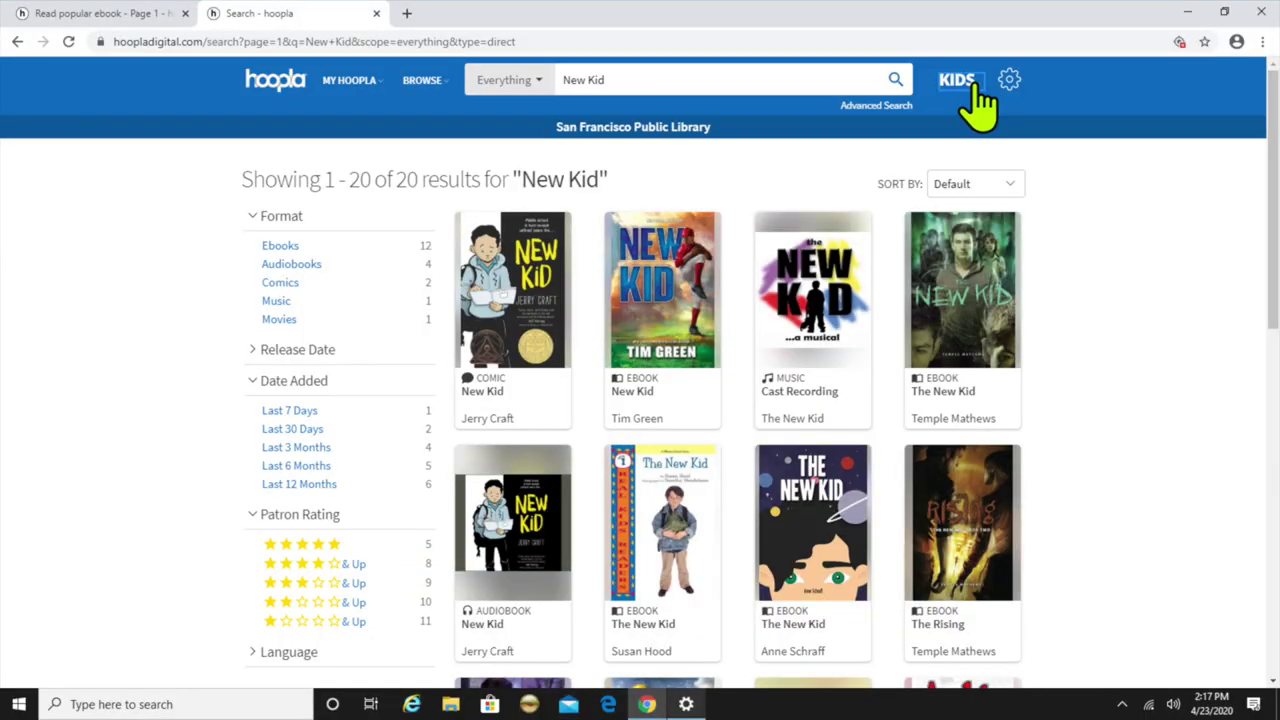
# Clear the remaining filters to show all 49 'new kid' results
pyautogui.click(958, 82)
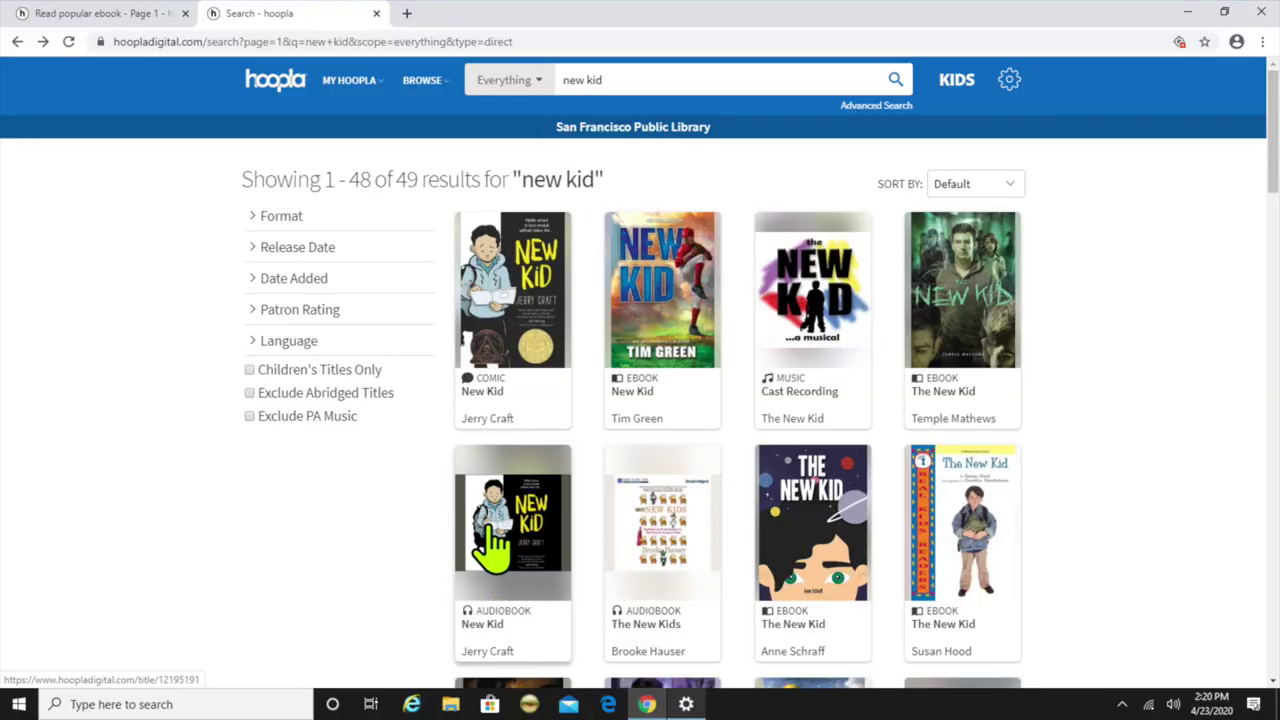
# Borrow Jerry Craft's New Kid audiobook via BORROW TITLE, then go to My hoopla
pyautogui.click(490, 550)
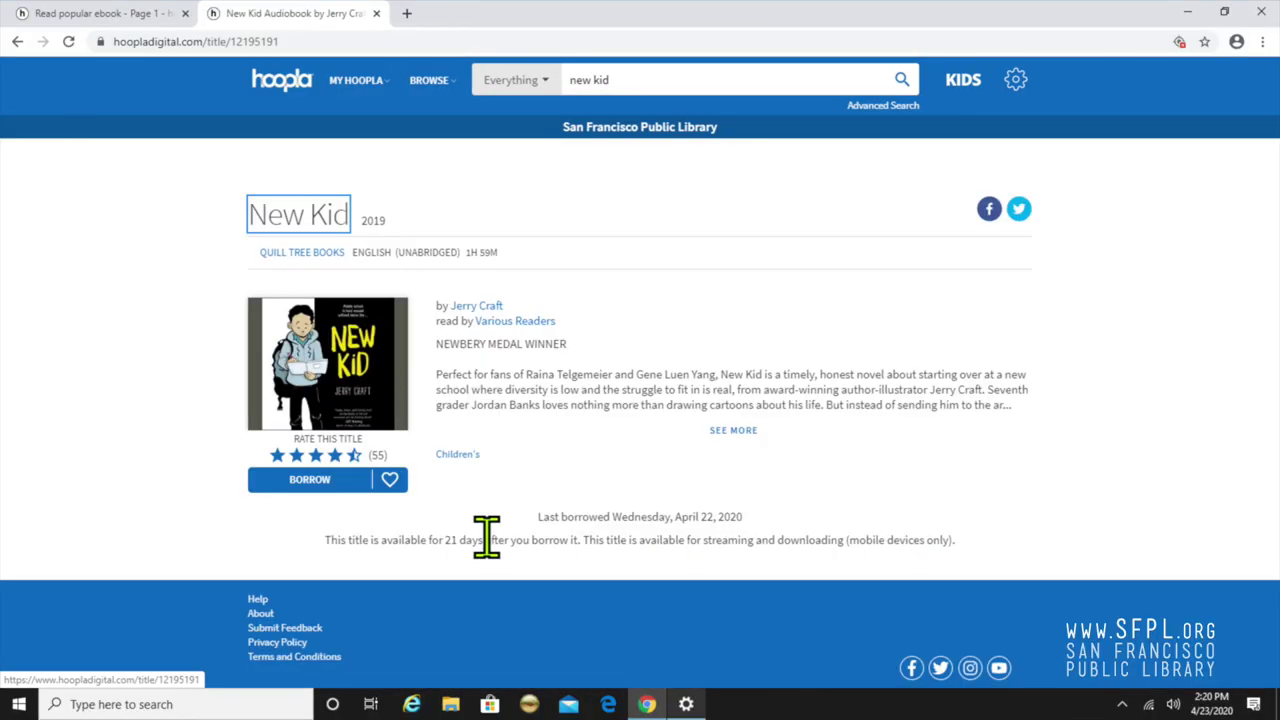
pyautogui.click(292, 482)
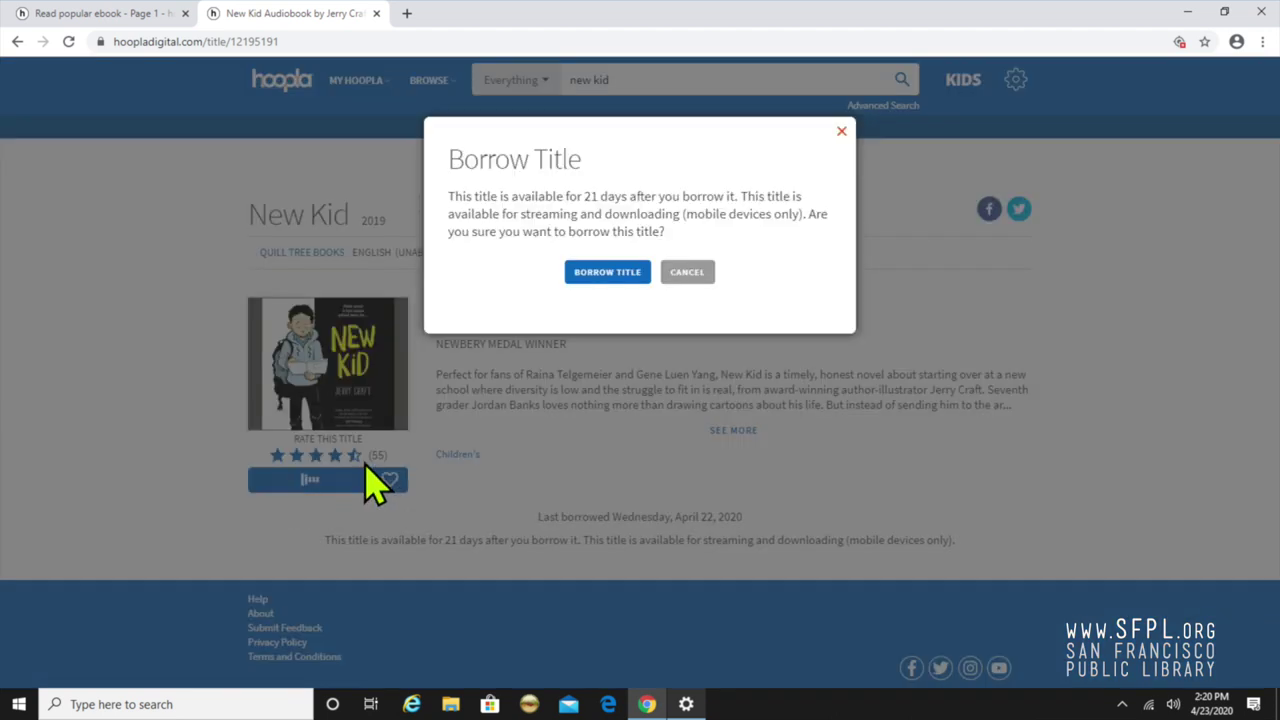
pyautogui.click(632, 282)
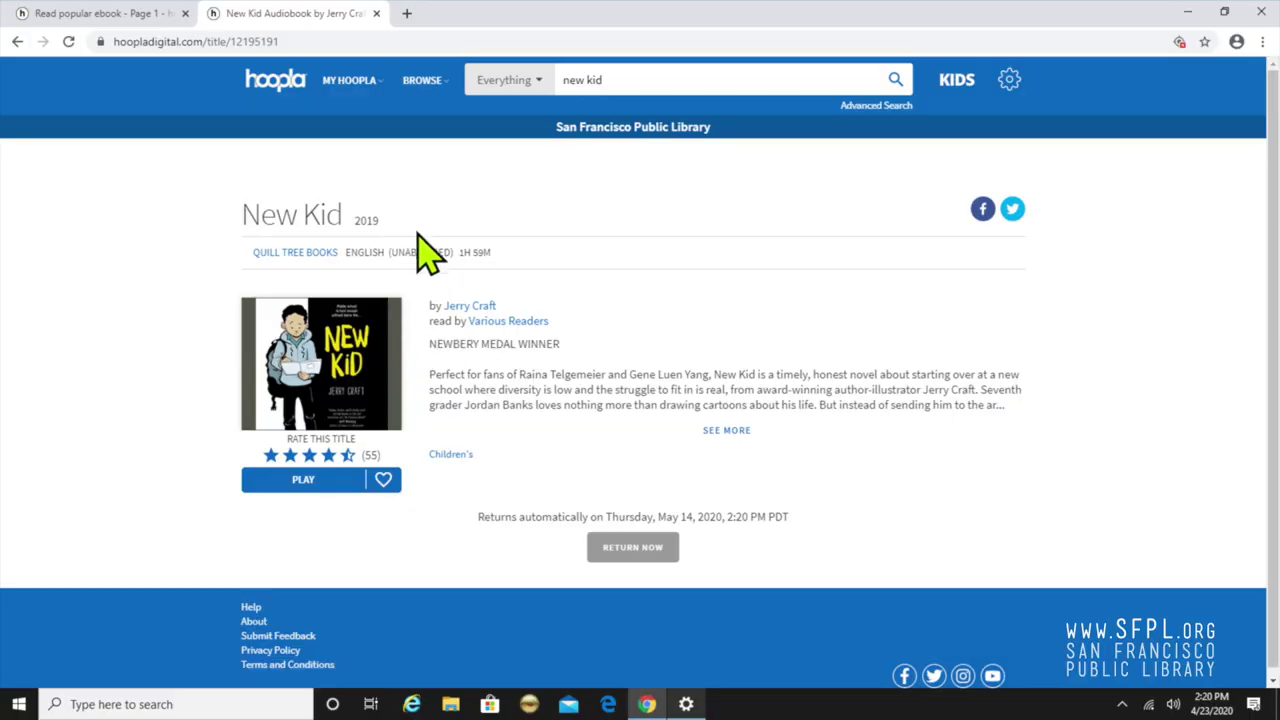
pyautogui.moveTo(358, 84)
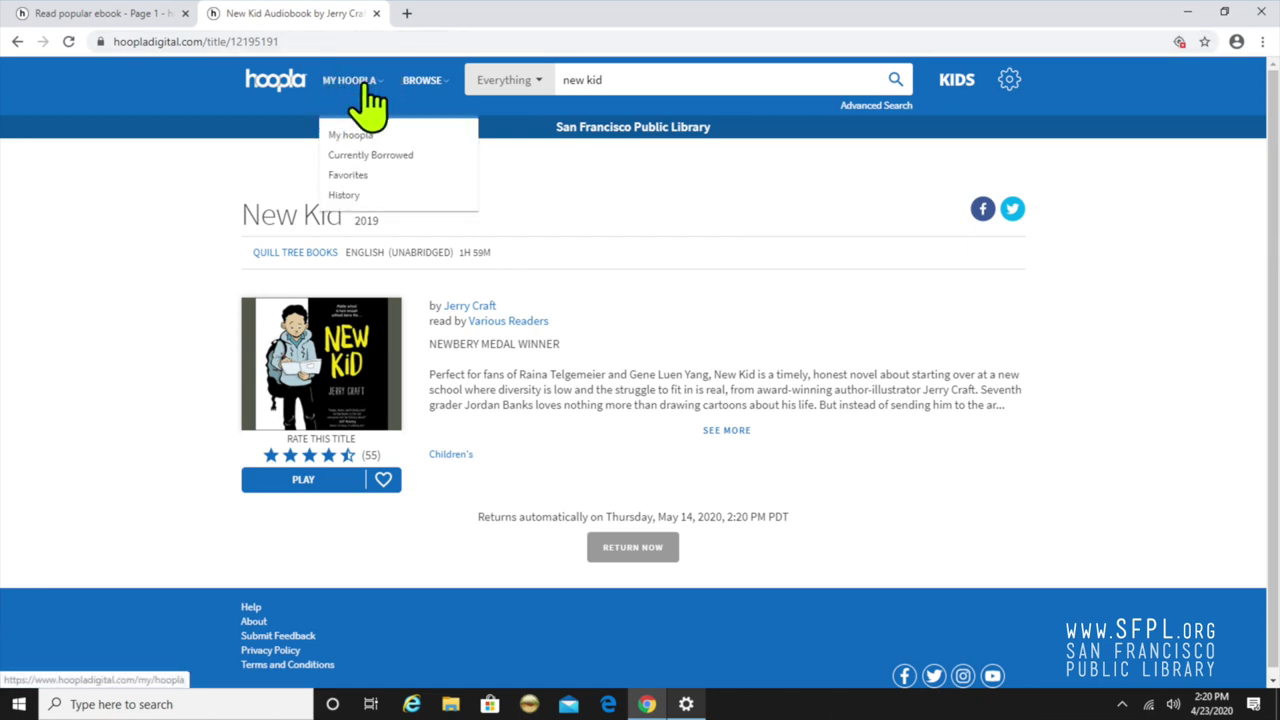
pyautogui.click(366, 84)
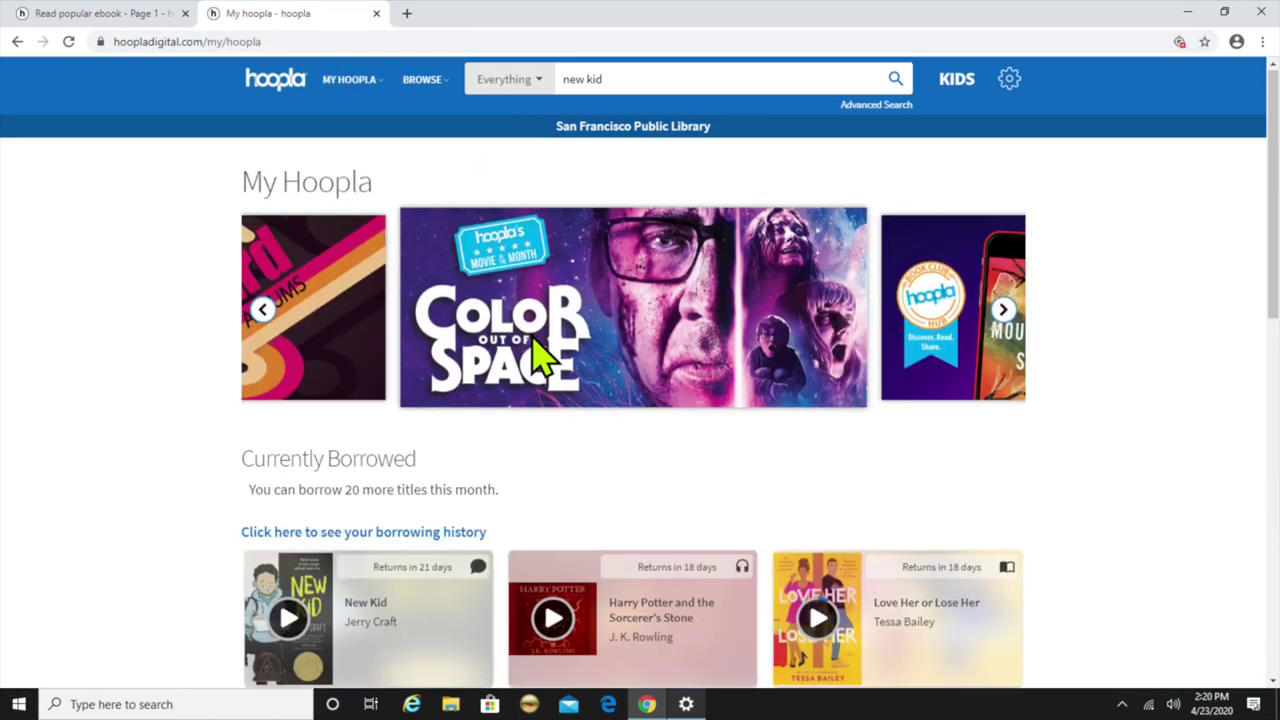
# Heart the borrowed New Kid audiobook and view it under MY HOOPLA > Favorites
pyautogui.scroll(-2, 540, 350)
pyautogui.click(670, 540)
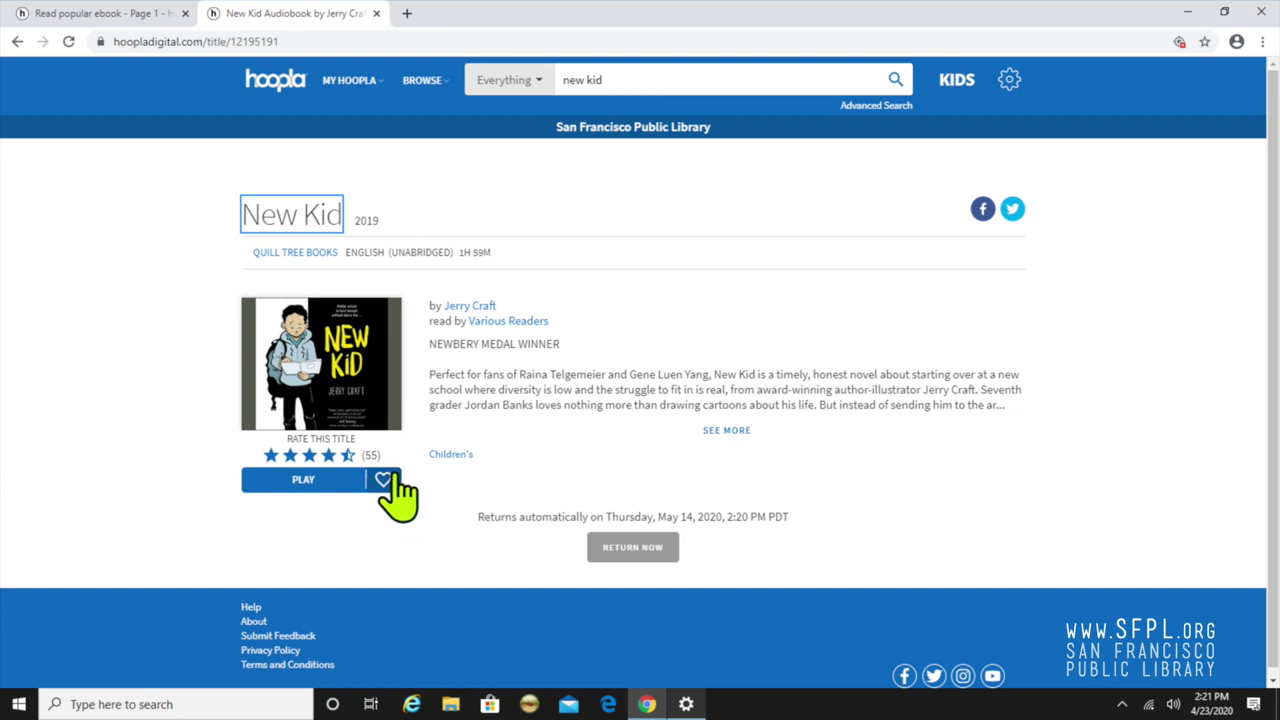
pyautogui.click(384, 480)
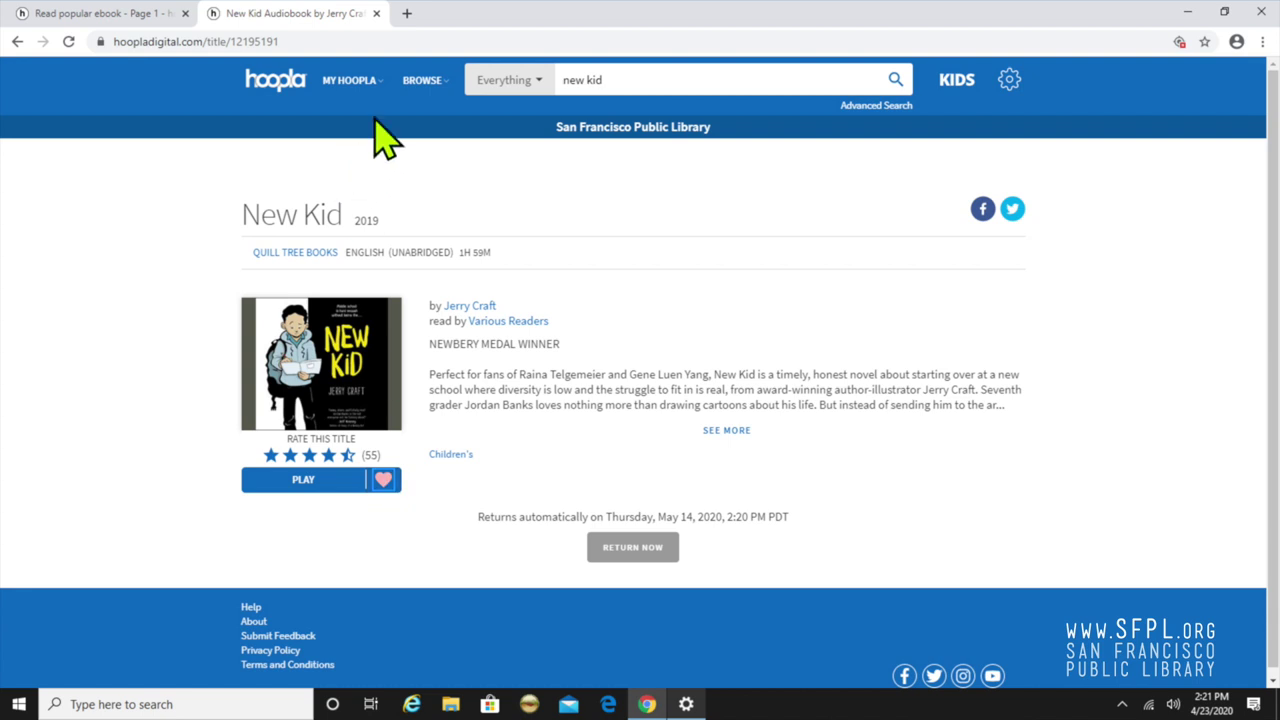
pyautogui.moveTo(371, 94)
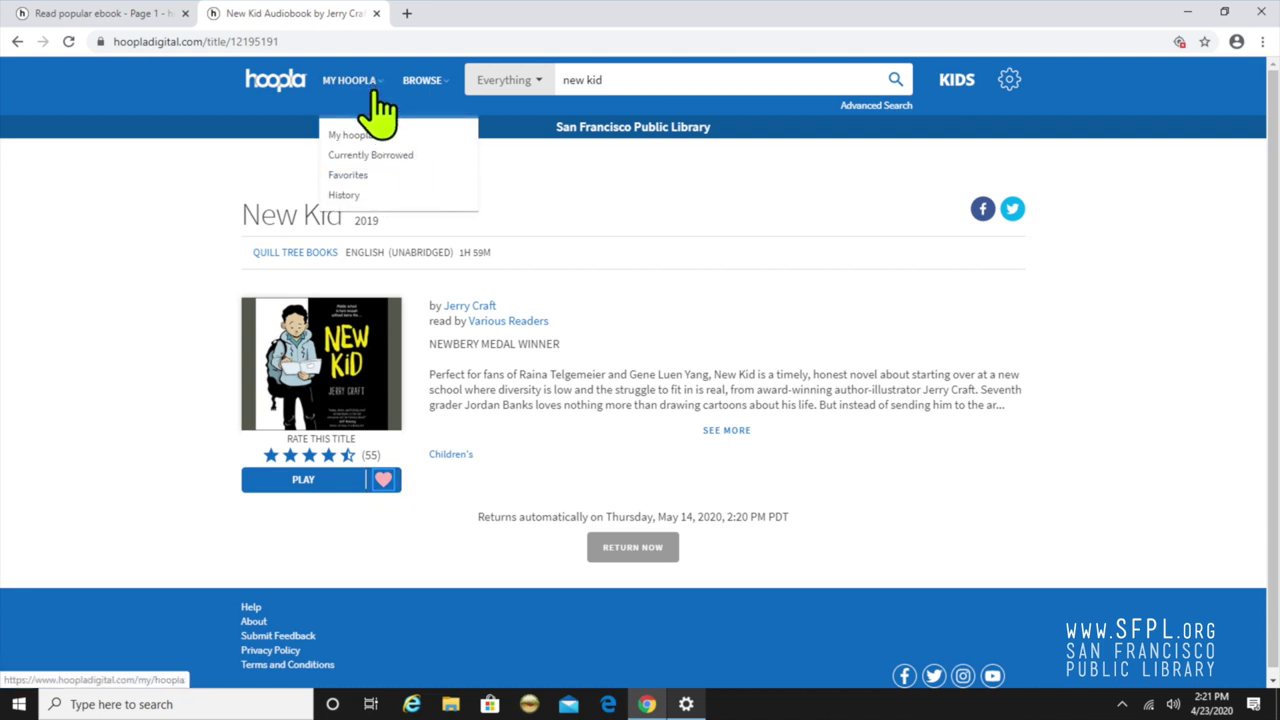
pyautogui.click(352, 178)
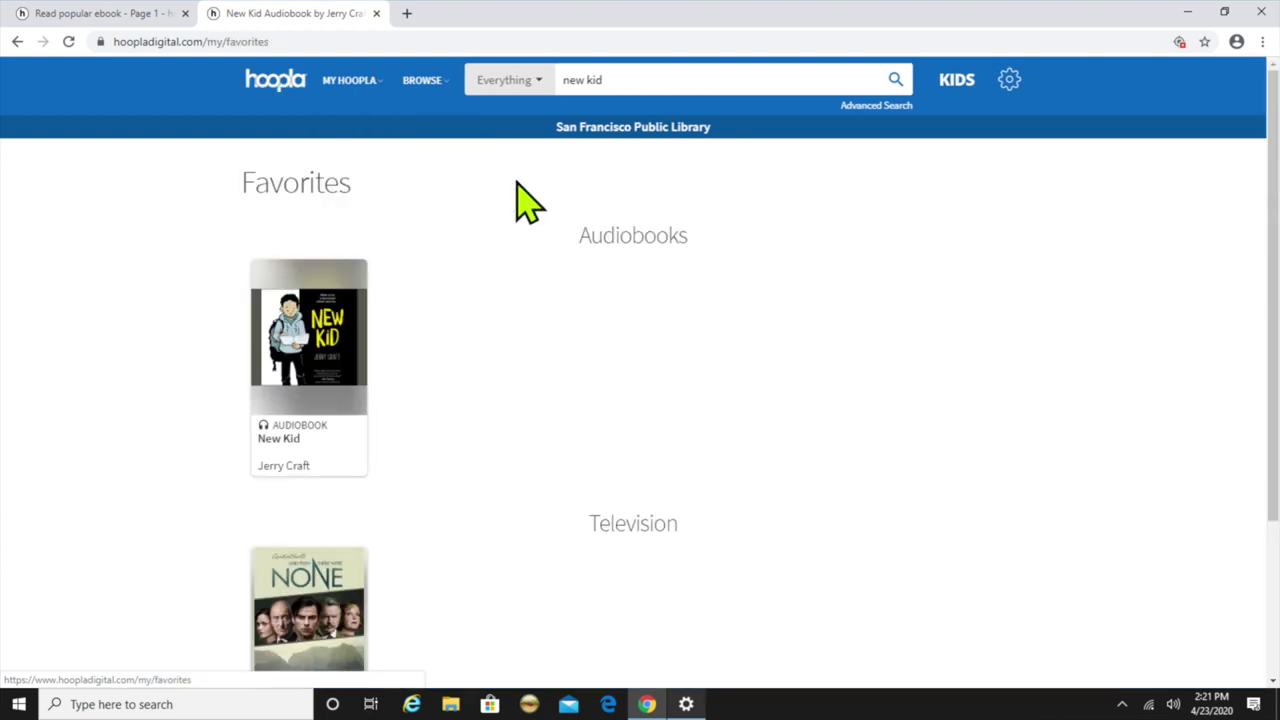